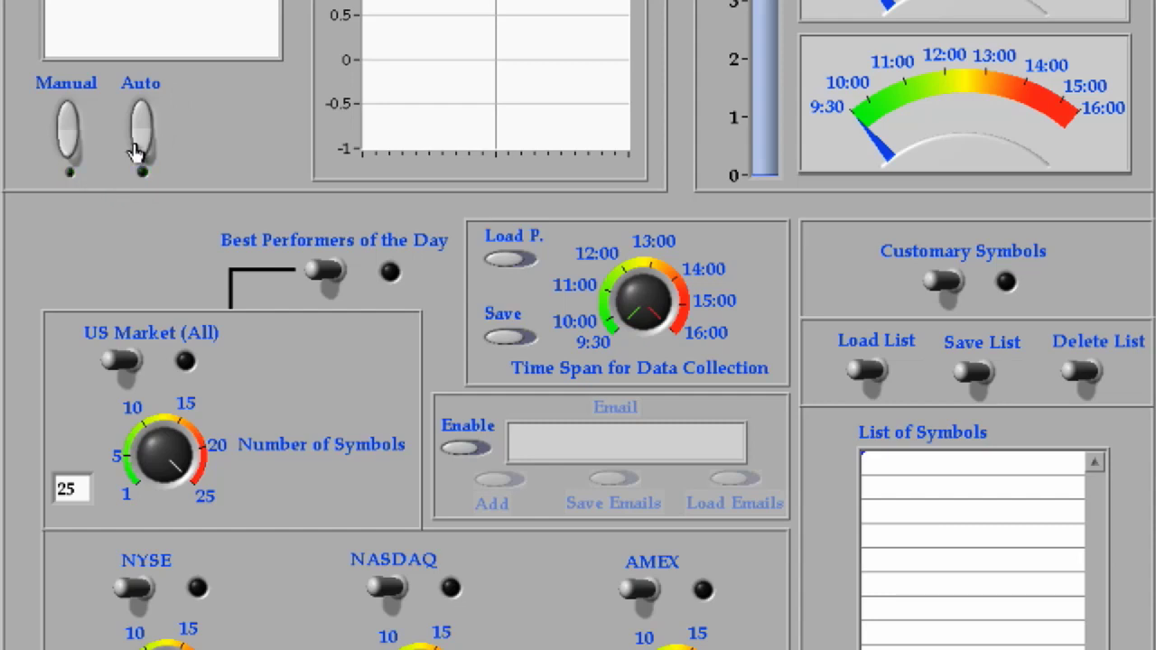
- Try an automatic 17:00 trigger time, then switch SMART data collection back to Manual mode
click(137, 135)
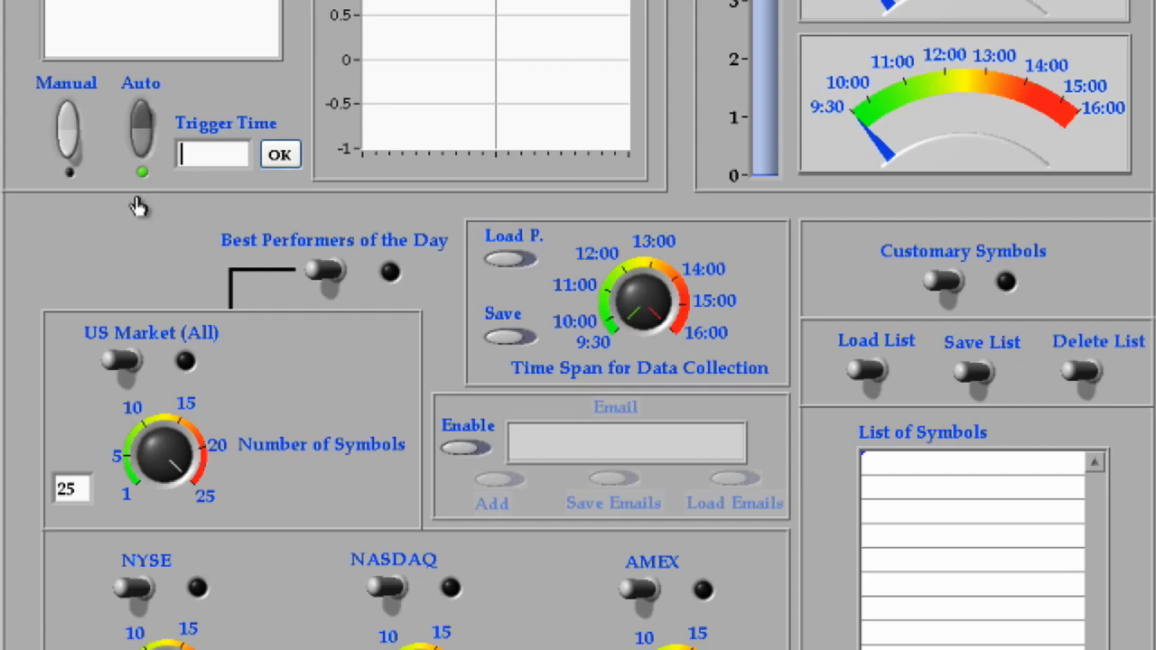
text(17:0)
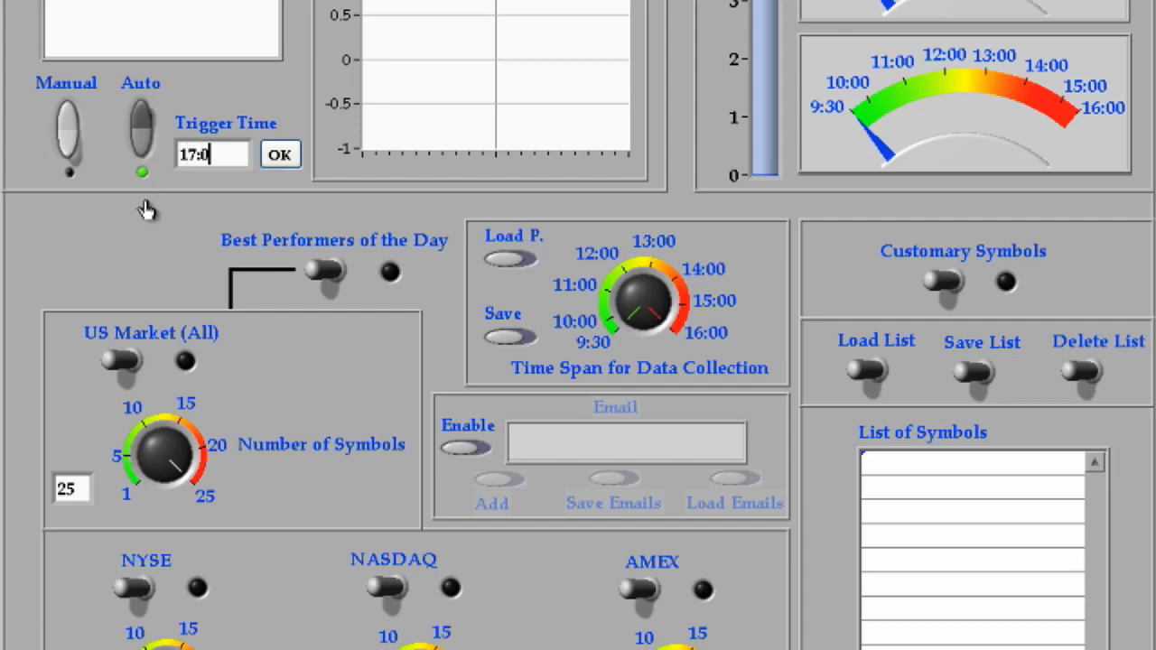
text(0)
click(277, 155)
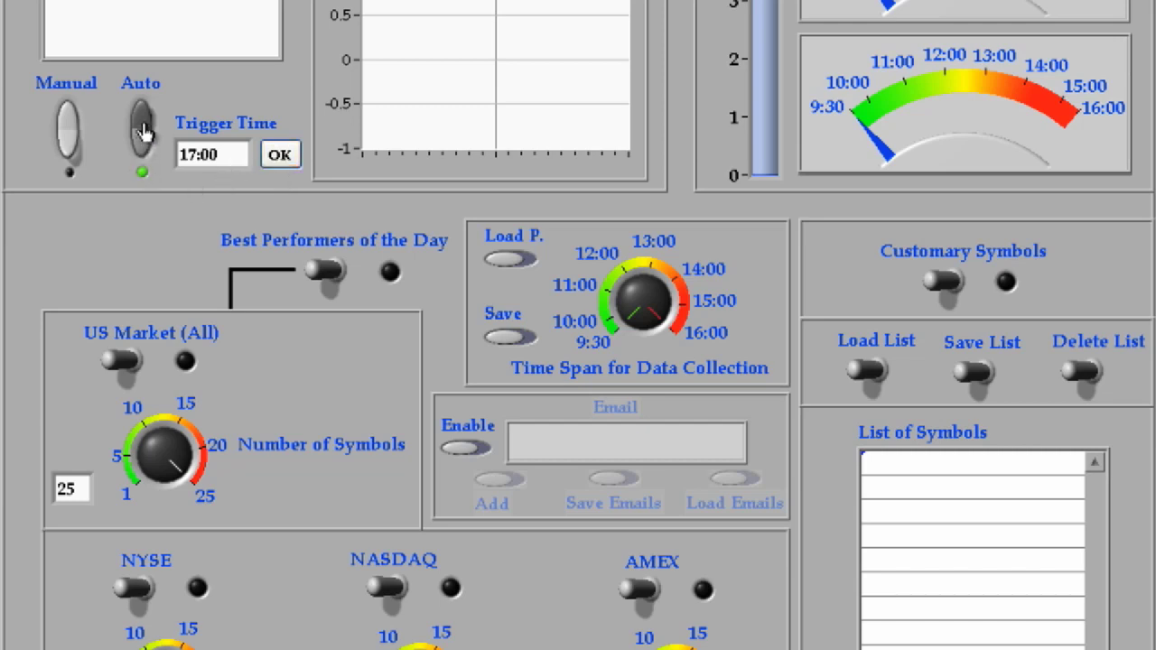
click(142, 131)
click(72, 155)
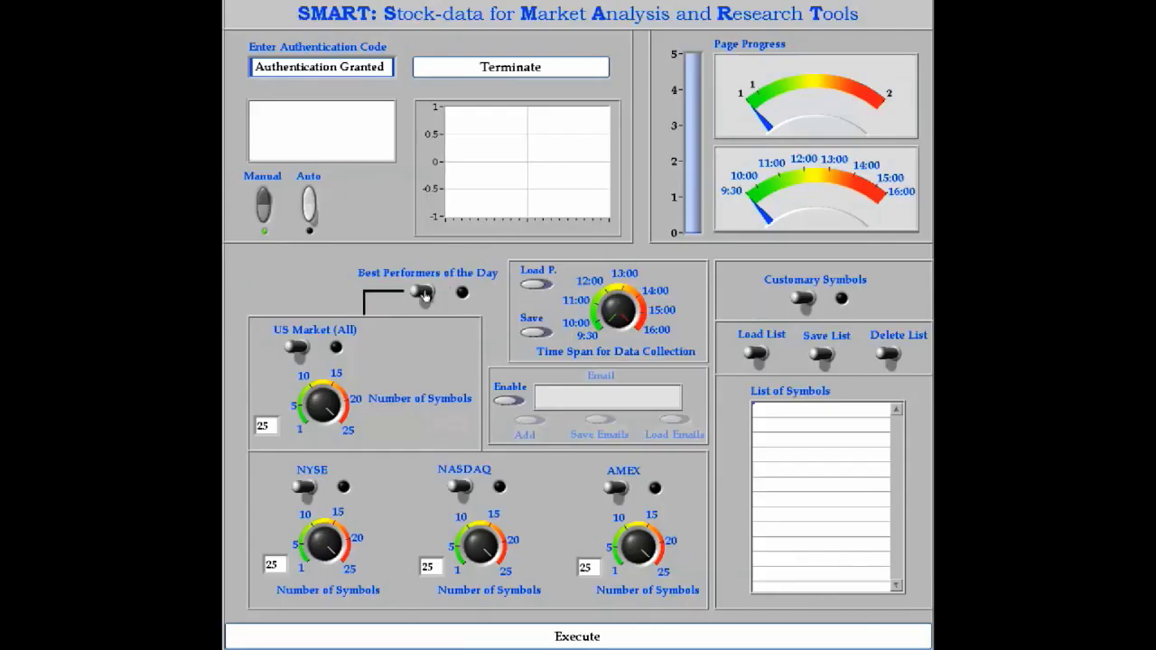
- Enable Best Performers of the Day for NASDAQ (7 symbols) and AMEX (2 symbols)
click(421, 295)
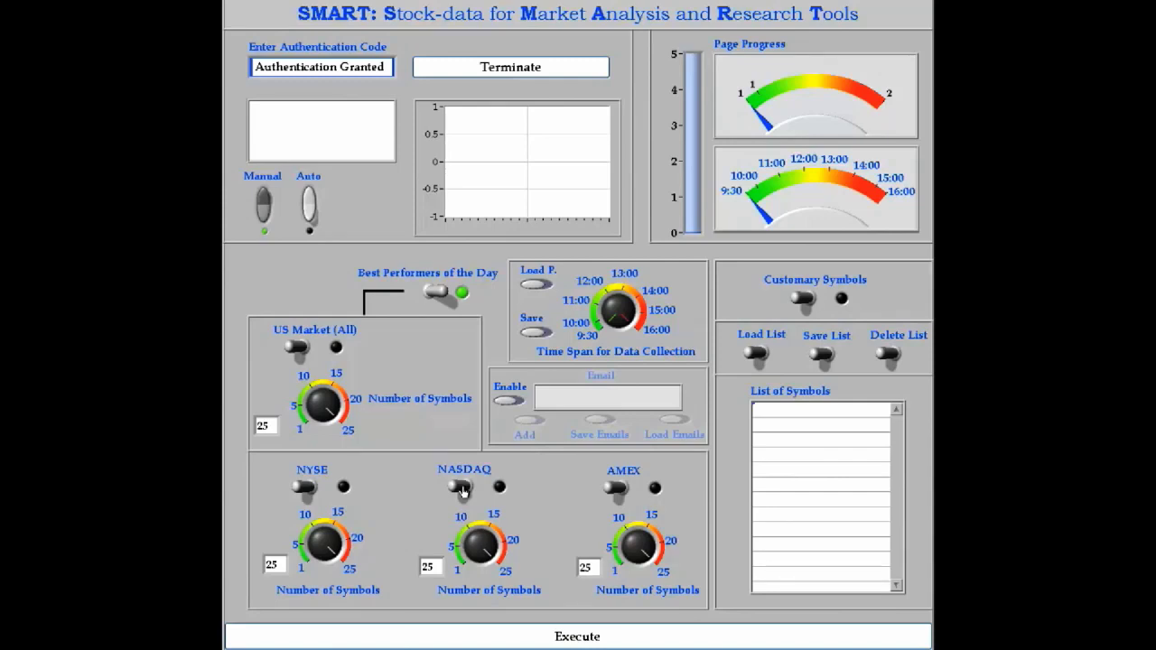
click(461, 489)
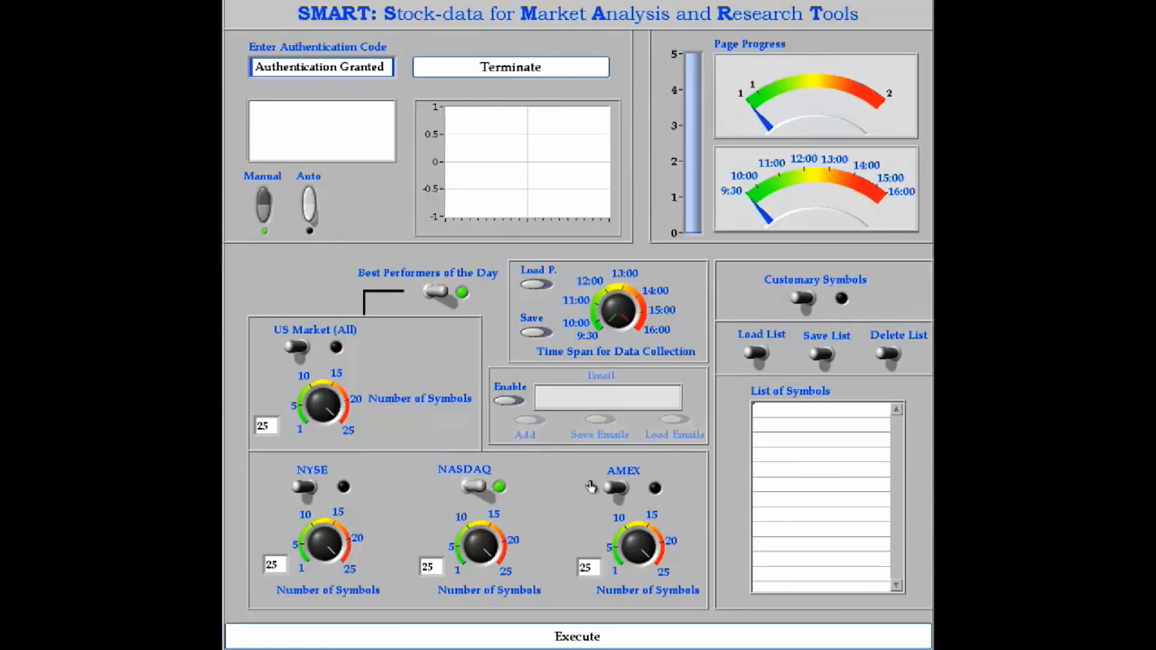
click(611, 493)
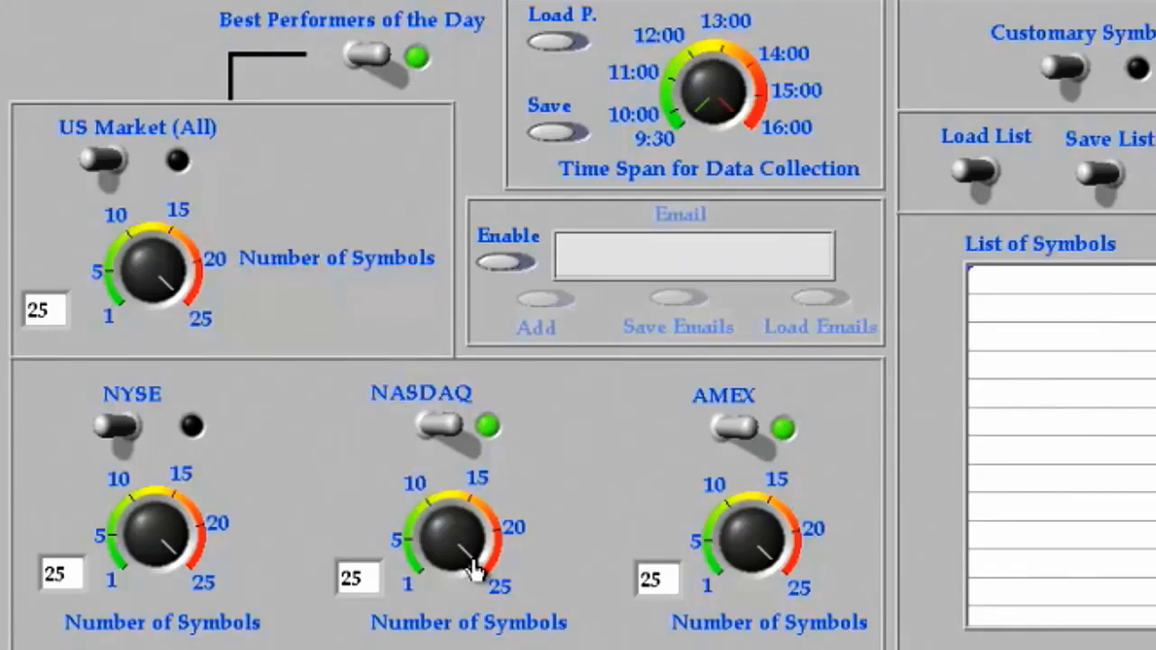
drag(474, 568, 437, 539)
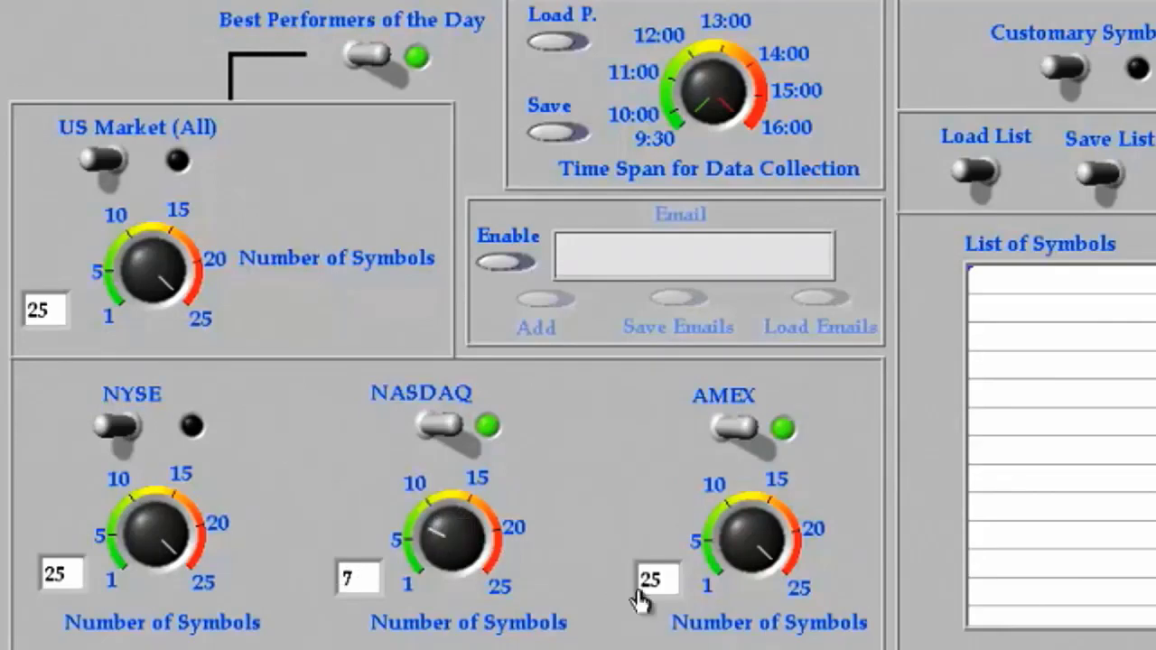
drag(660, 578, 627, 575)
text(2)
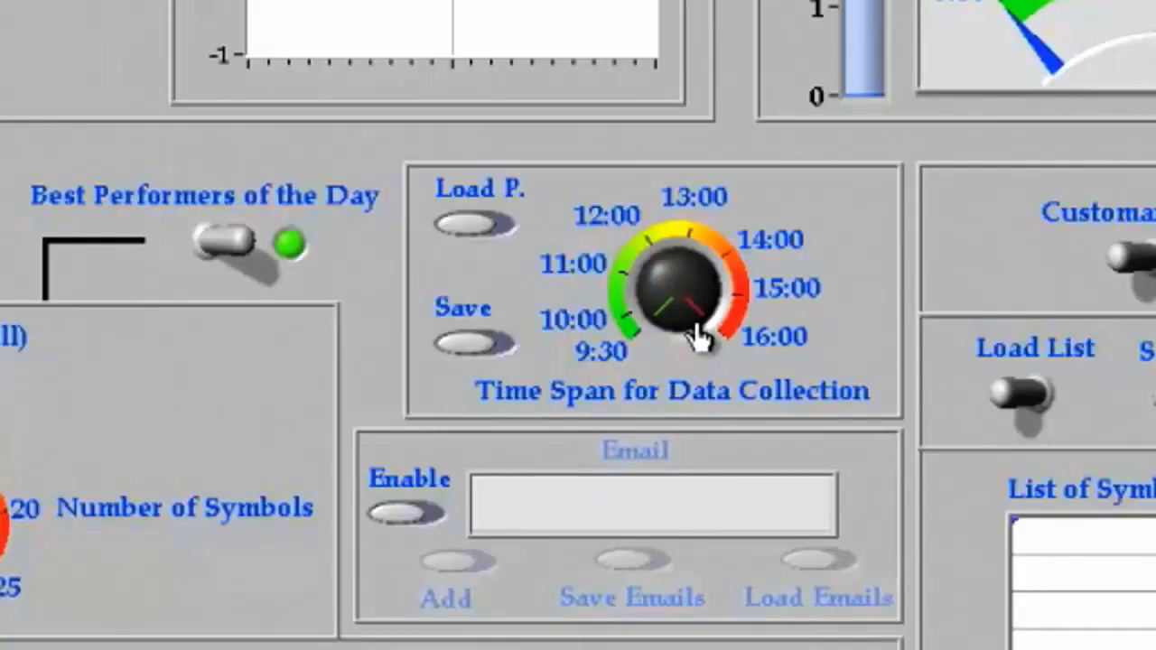
drag(698, 334, 632, 289)
drag(658, 292, 690, 276)
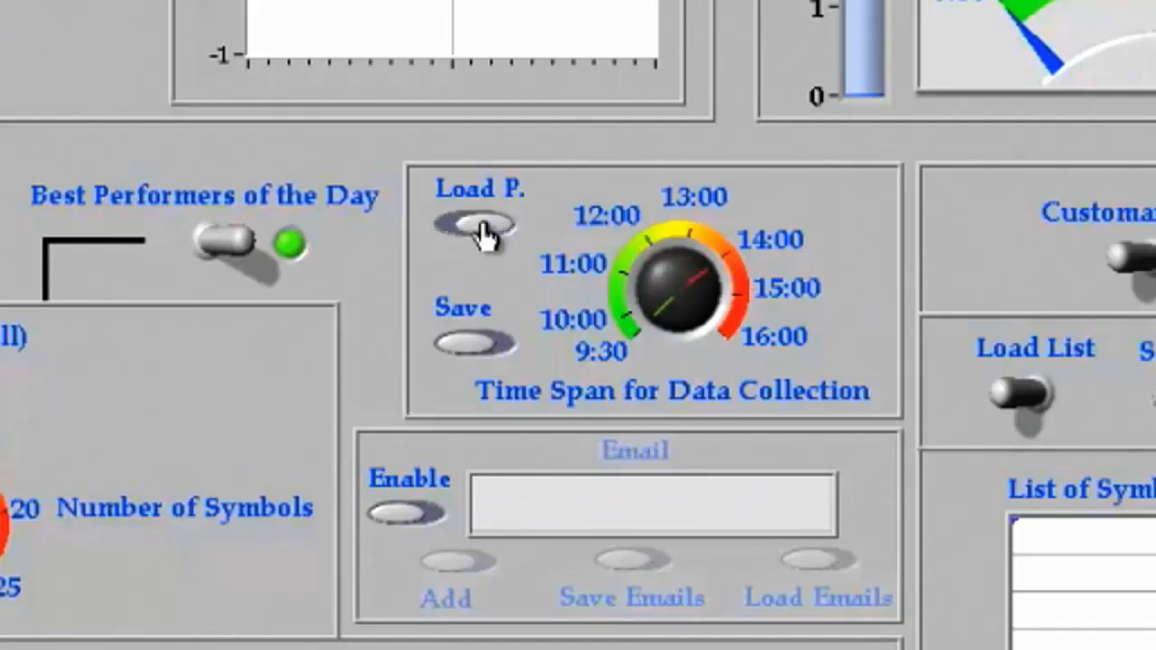
click(485, 235)
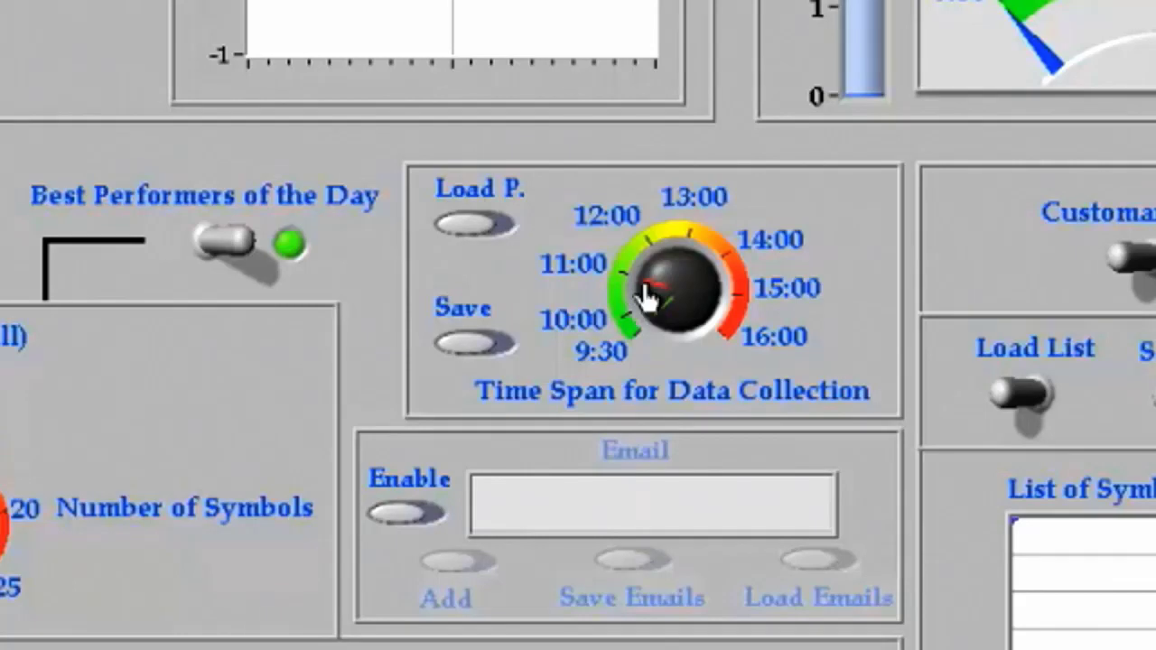
drag(648, 297, 691, 341)
- Enable e-mail notifications and add the recipient's e-mail address to the mailing list
click(398, 520)
click(523, 516)
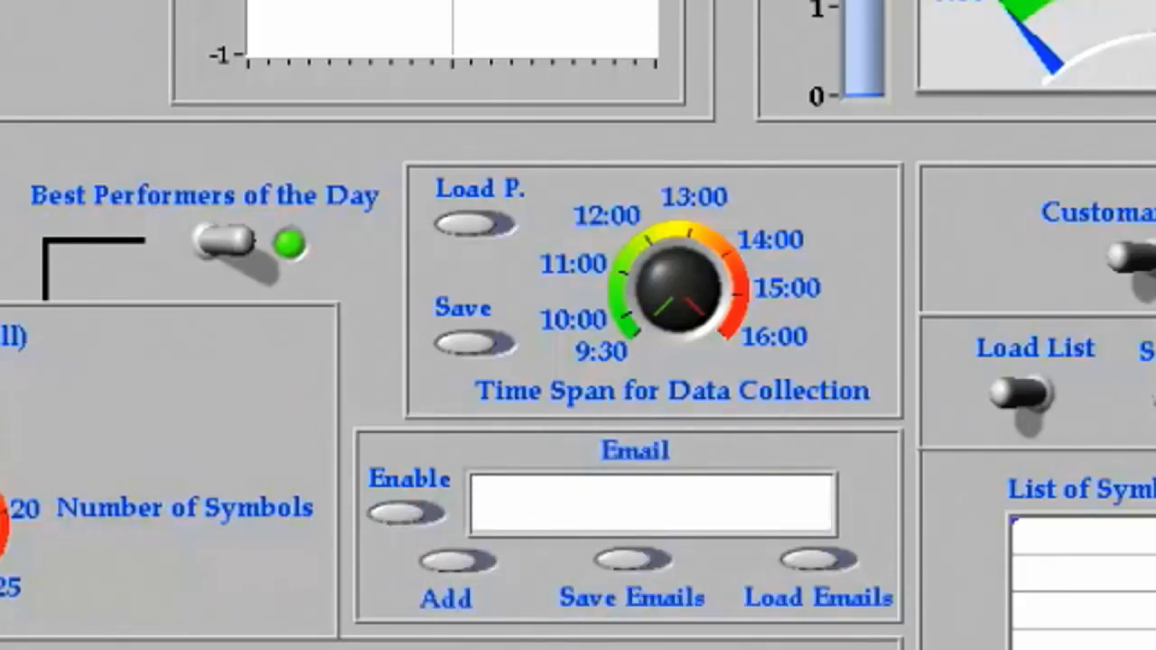
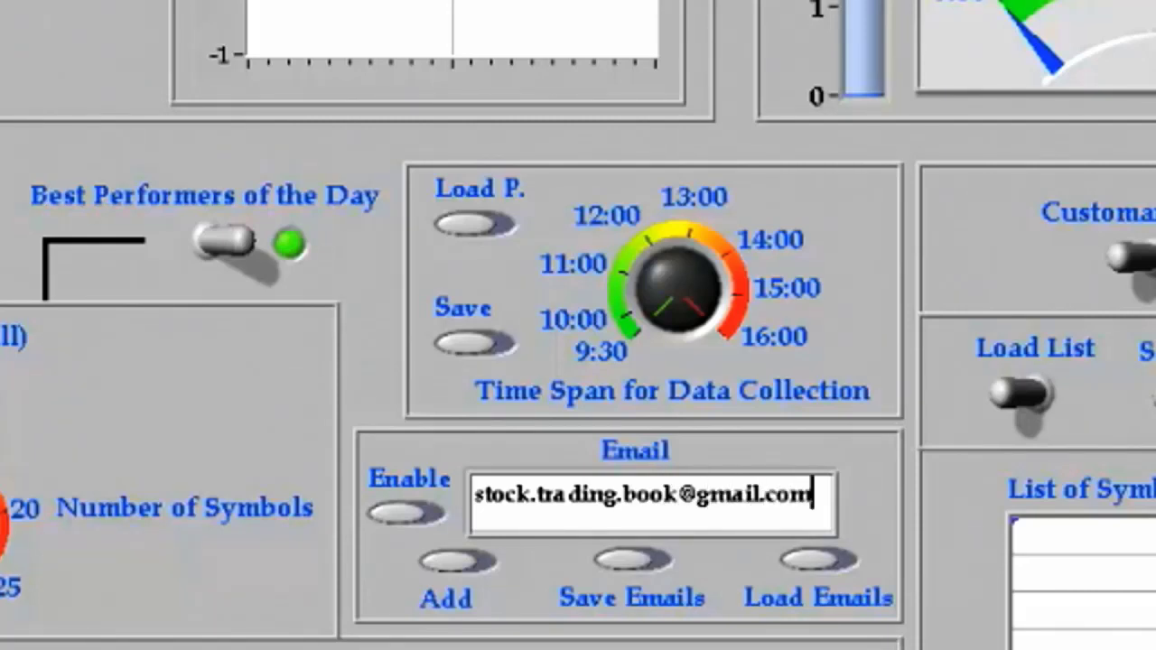
key(ctrl+a)
key(BackSpace)
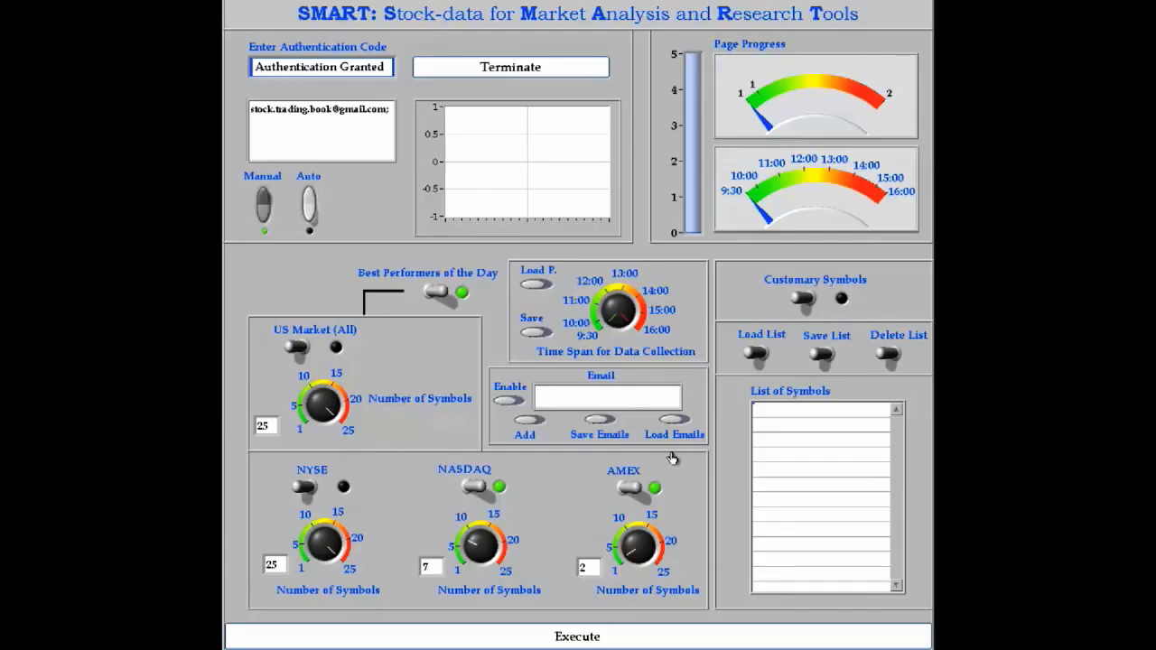
- Execute the NASDAQ/AMEX best-performers collection job and confirm with YES
click(693, 634)
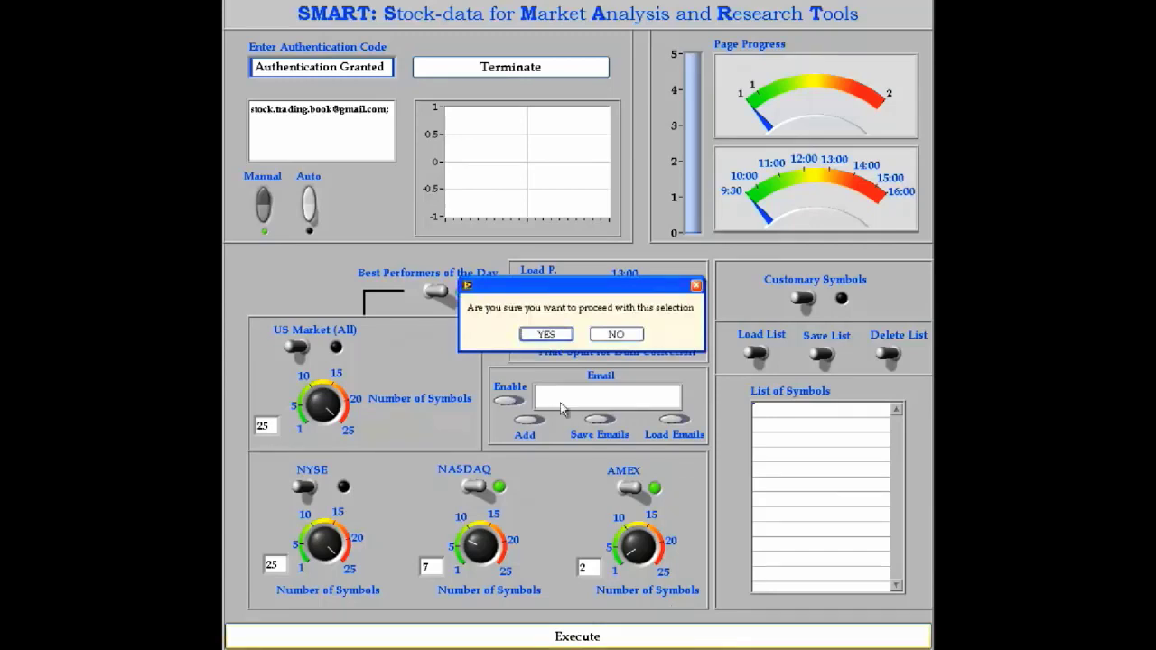
click(558, 341)
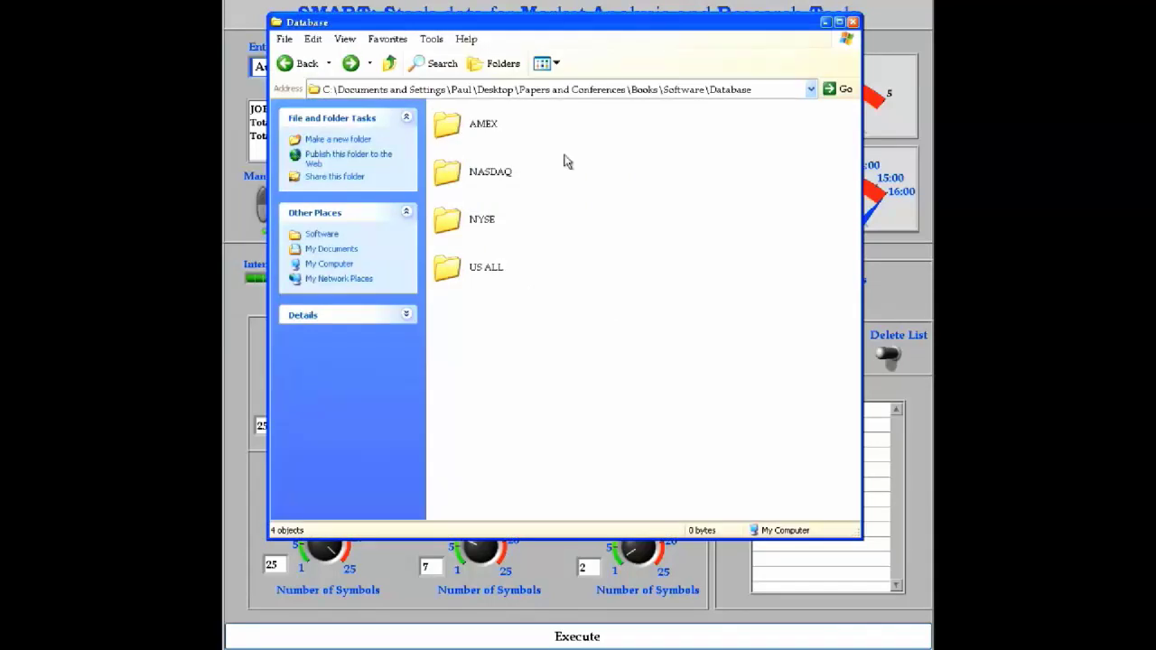
- Open NASDAQ, then its Feb 10 2012 folder to list the saved ticker .txt files
drag(567, 117, 534, 295)
click(534, 296)
double_click(494, 178)
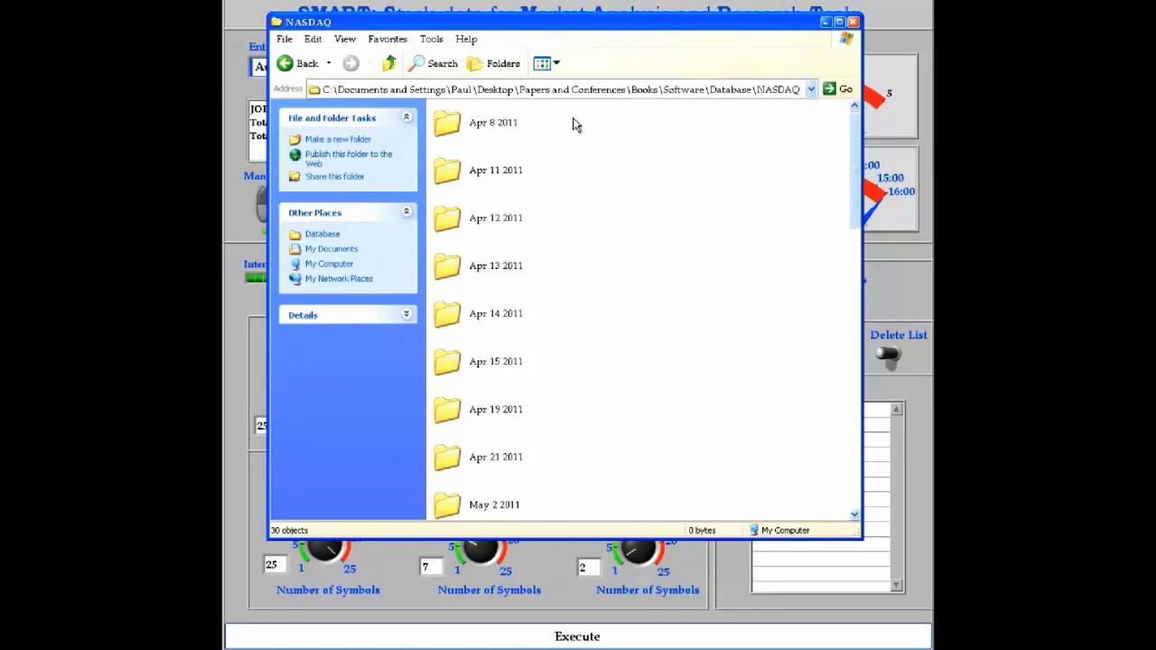
drag(574, 125, 567, 425)
click(585, 419)
scroll(610, 390, down, 5)
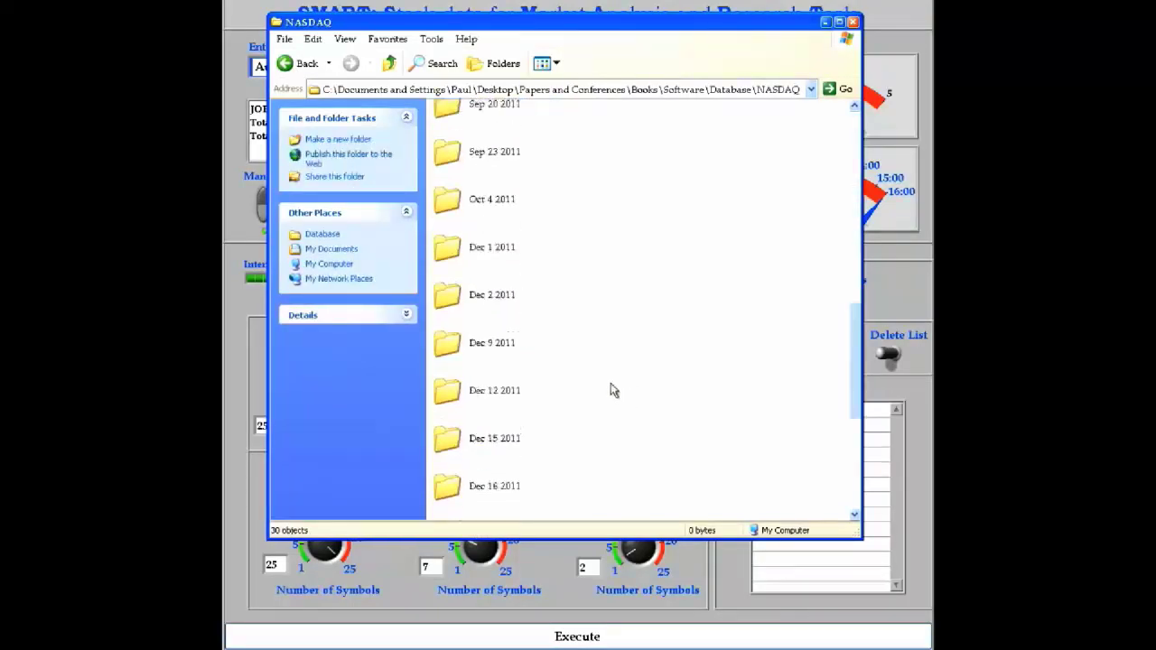
scroll(610, 390, down, 3)
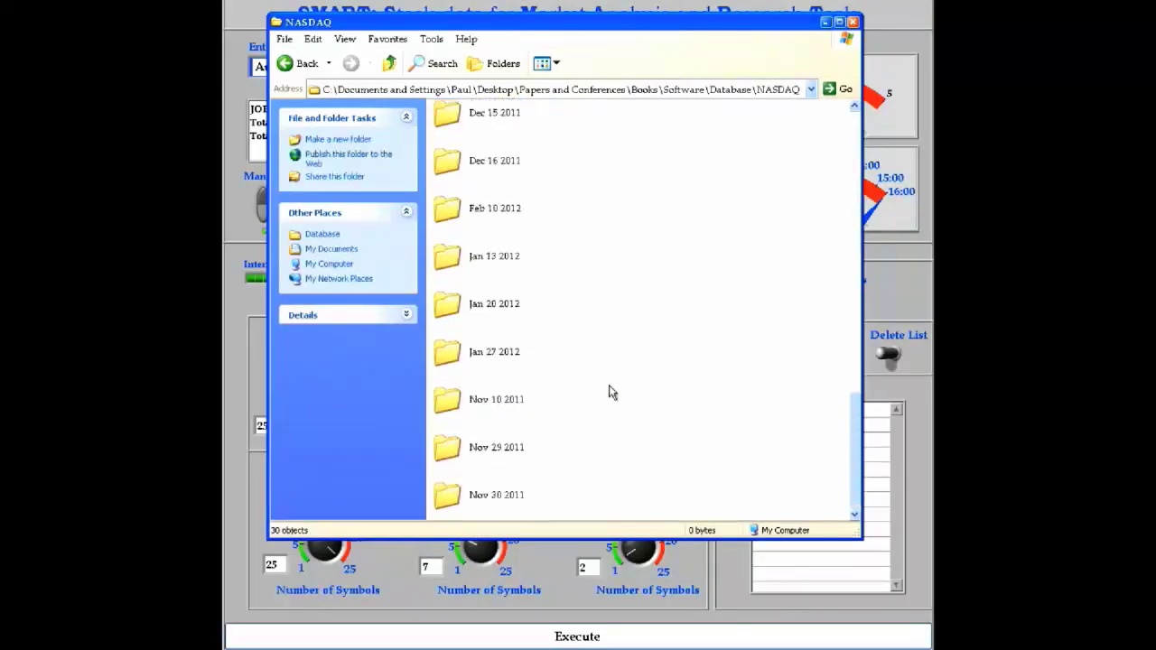
click(492, 215)
double_click(503, 214)
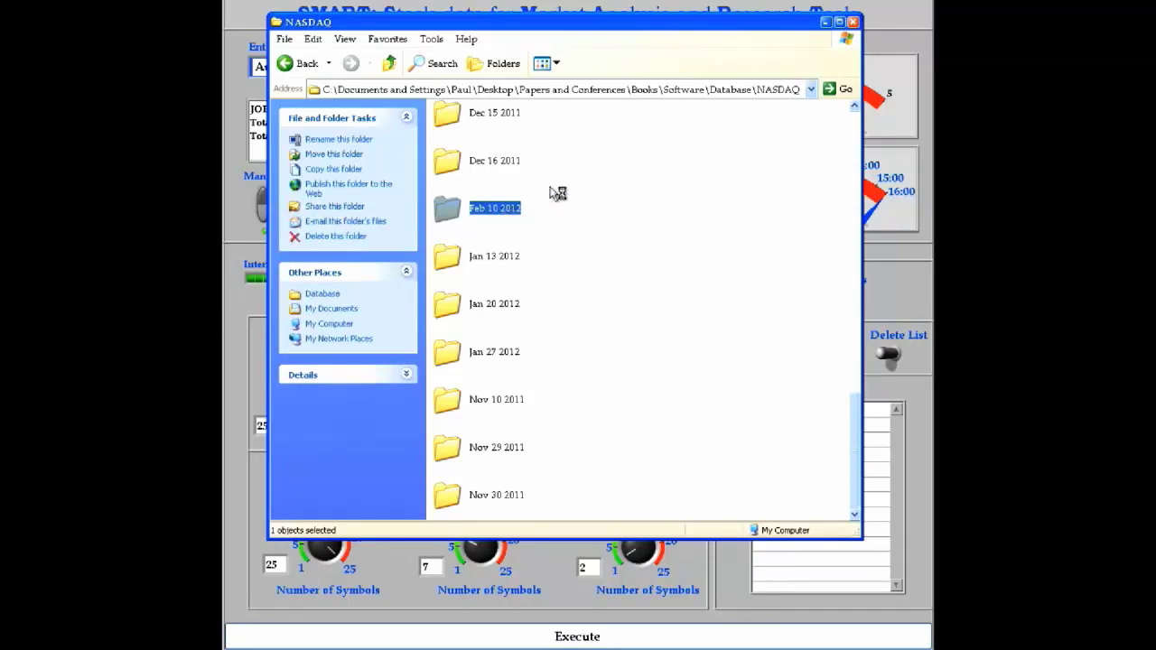
drag(618, 147, 607, 490)
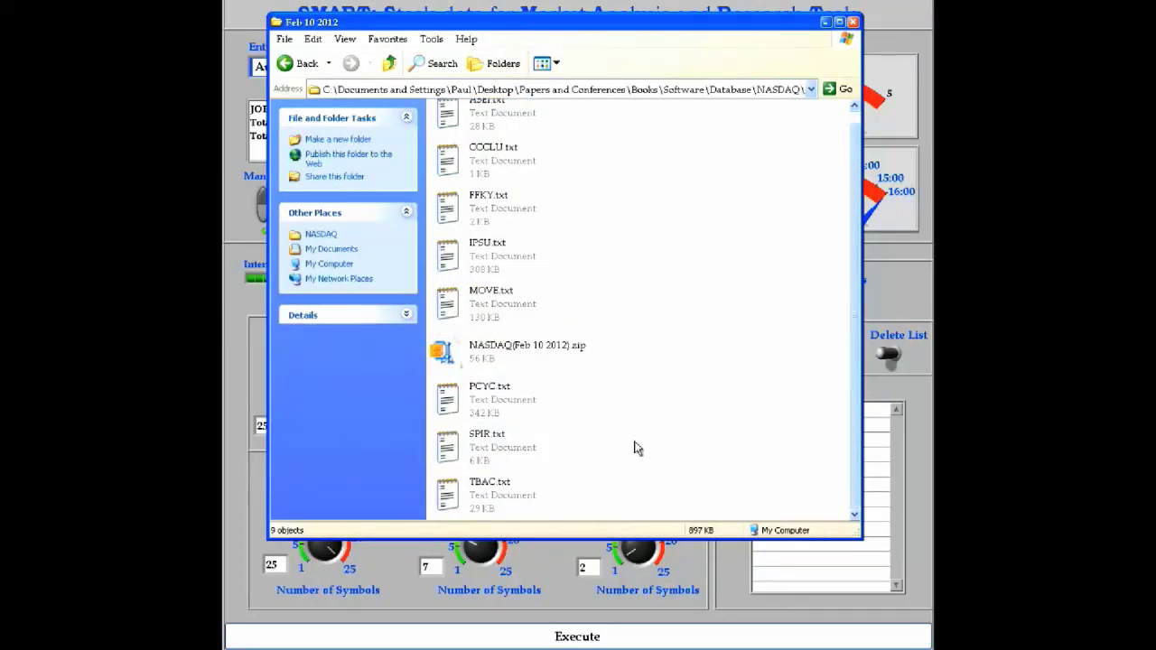
double_click(527, 402)
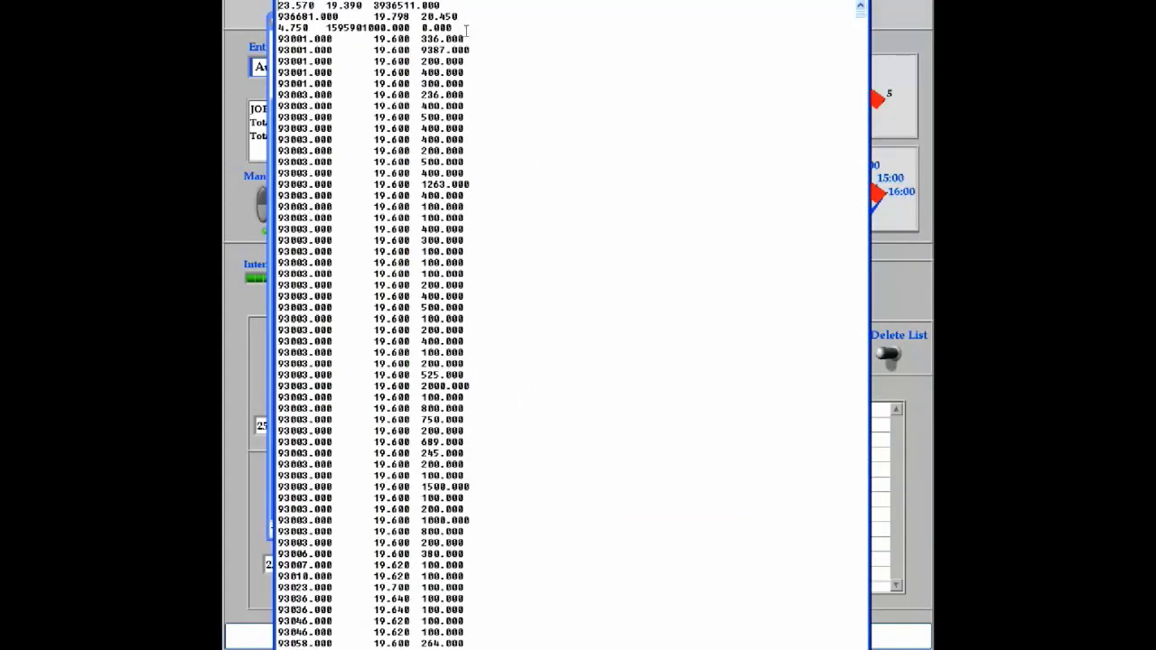
drag(452, 27, 279, 5)
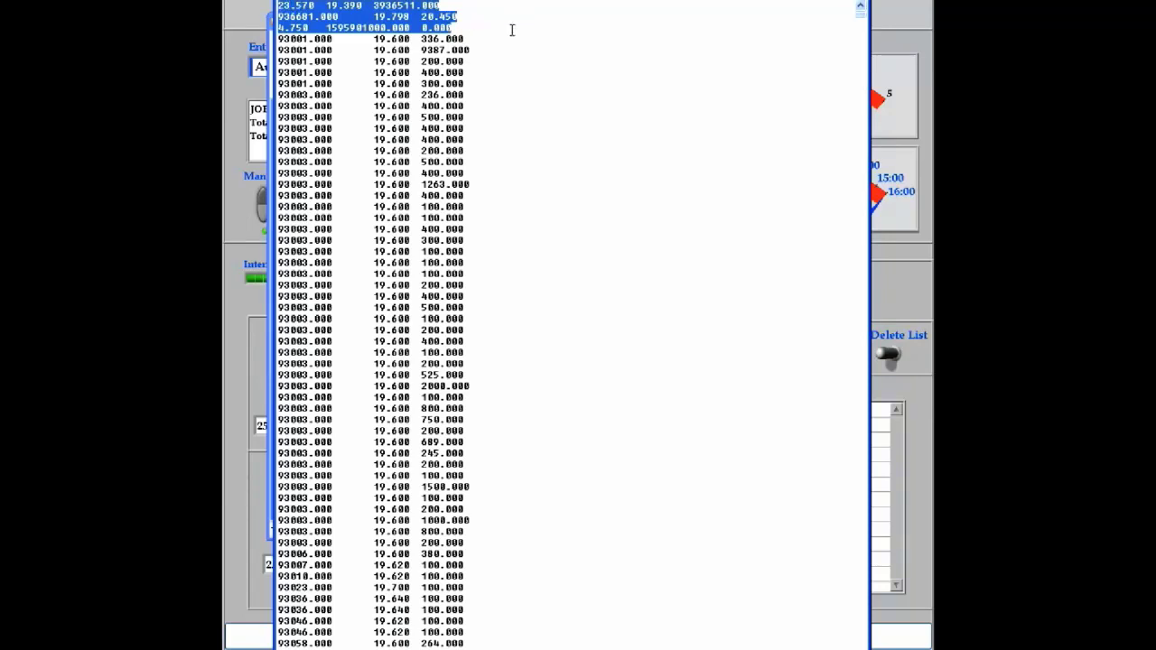
click(502, 25)
drag(494, 24, 519, 640)
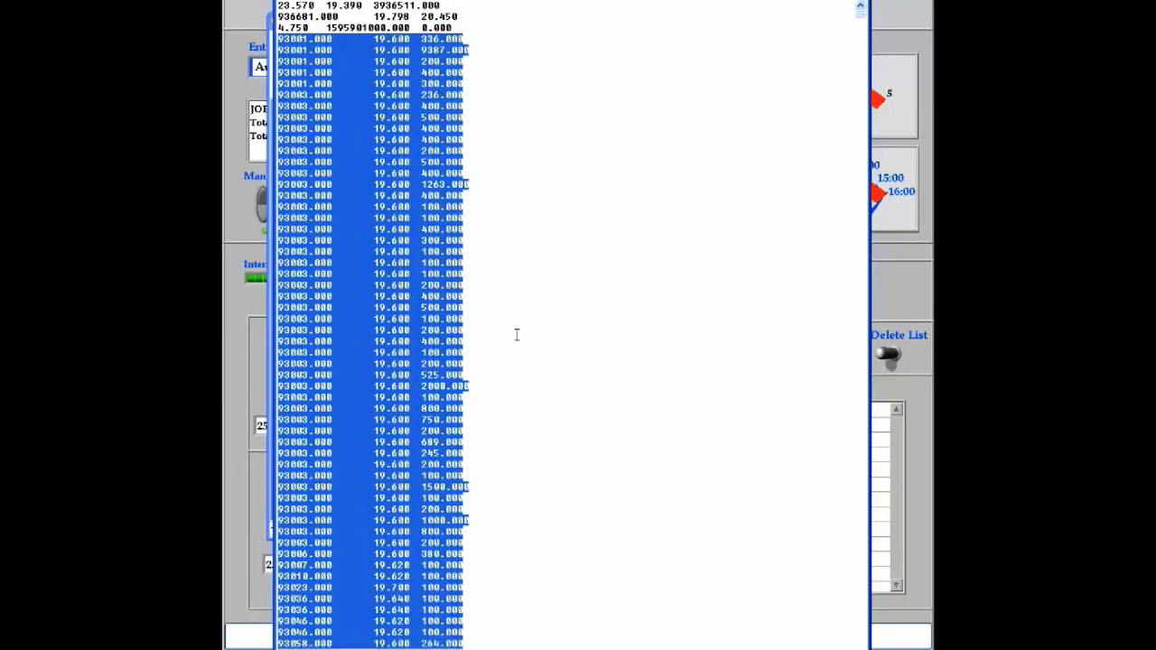
click(505, 94)
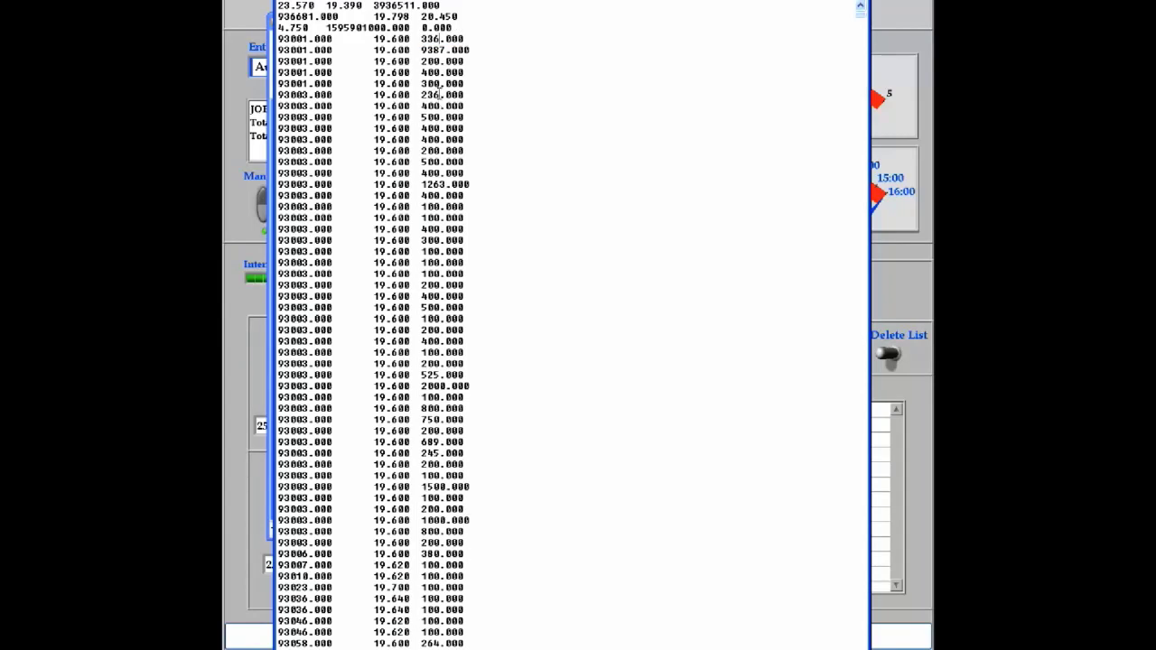
key(alt+F4)
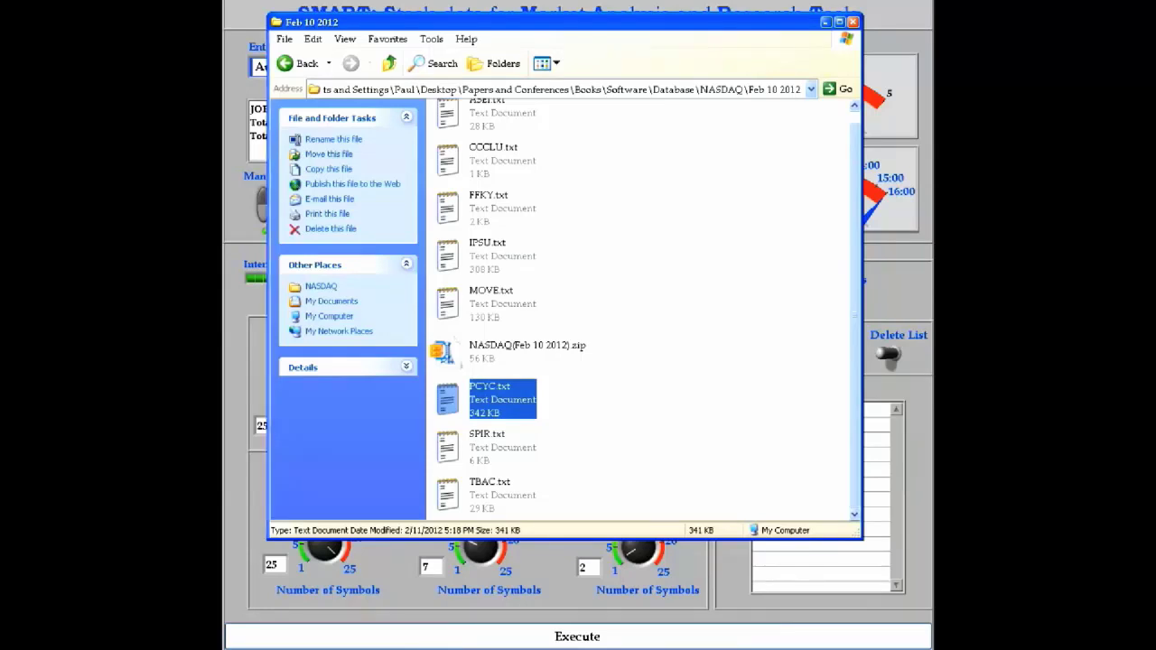
- Copy PCYC.txt to the desktop, run the pasted uigetfile/load/plot code, and load PCYC.txt
drag(530, 451, 570, 587)
click(482, 643)
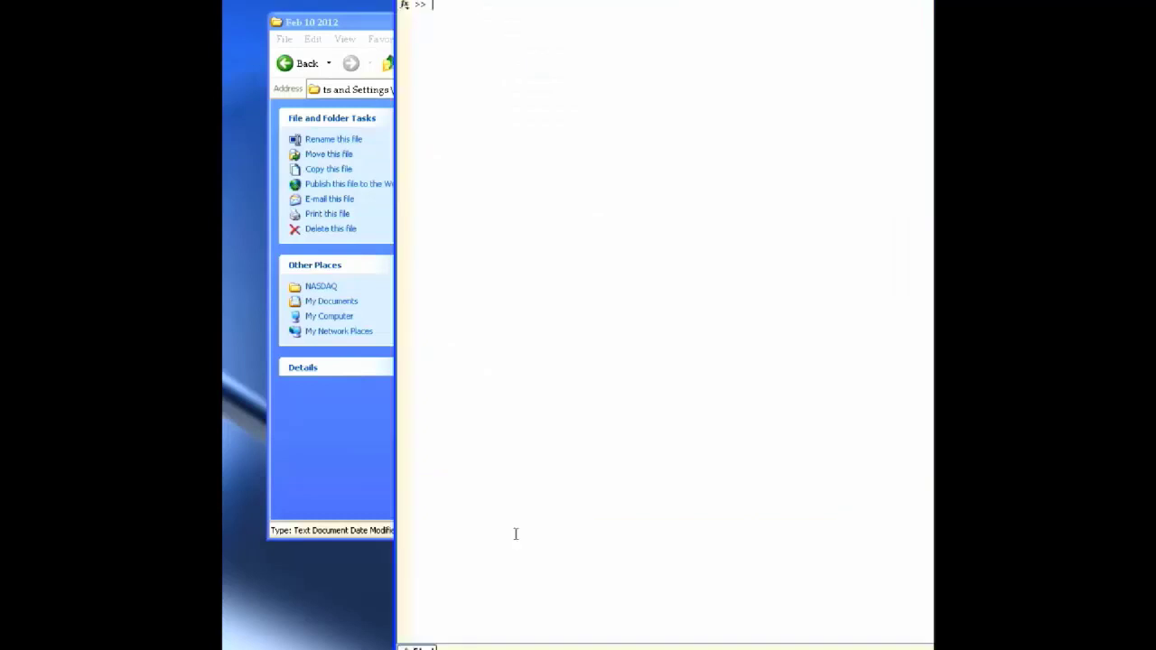
text([a b]=uigetfile path=[b a]; Mat=load(path); plot(Mat(4:15:end,2)) xlim([0 length(Mat(4:15:end,1))]);)
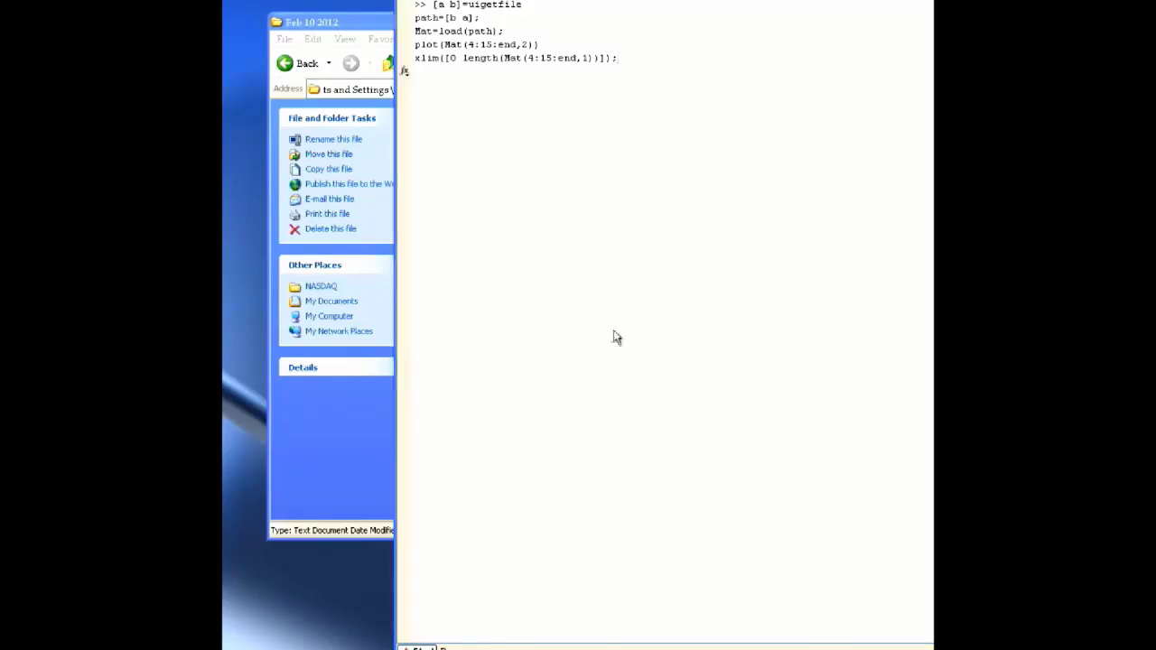
click(473, 195)
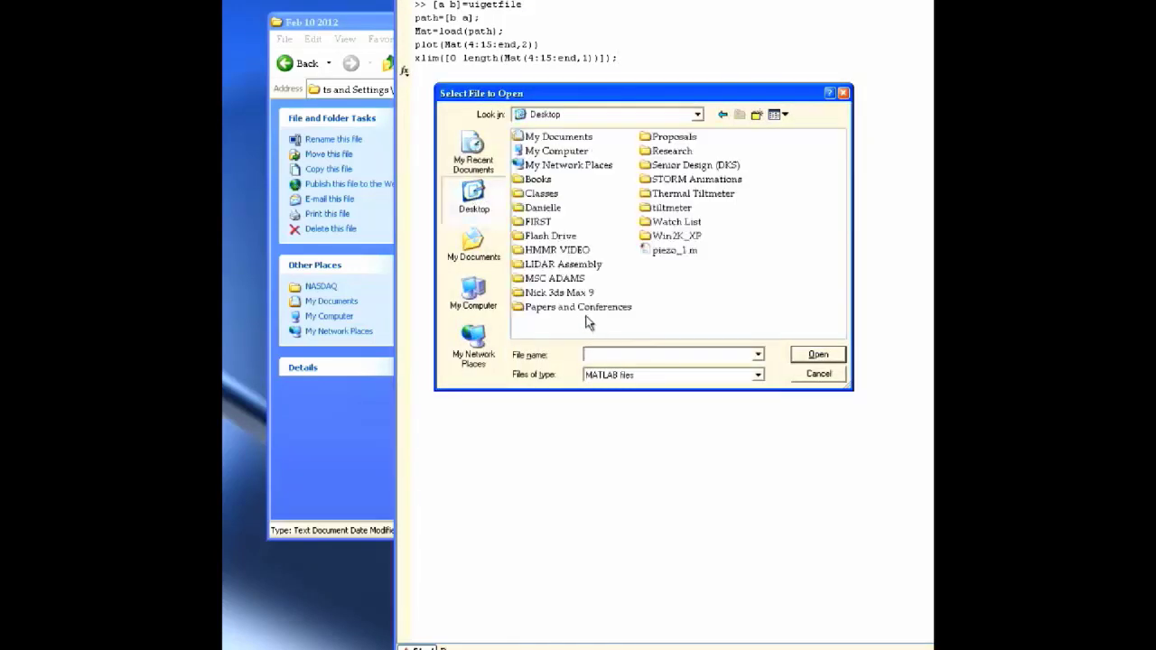
text(pc)
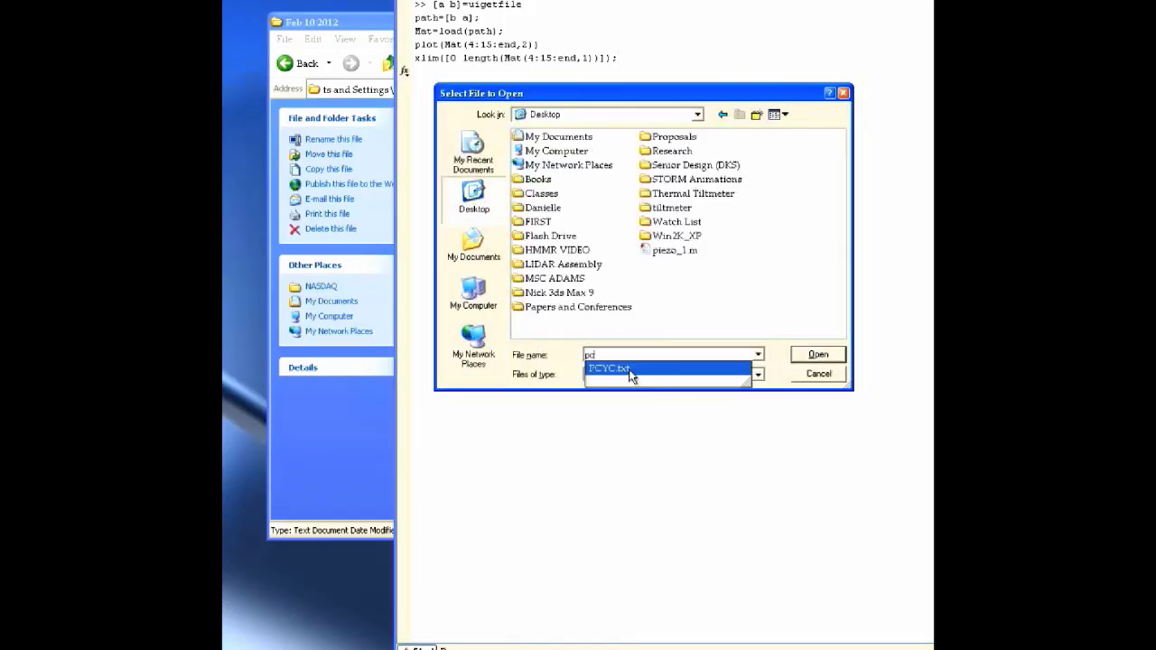
click(630, 368)
click(817, 356)
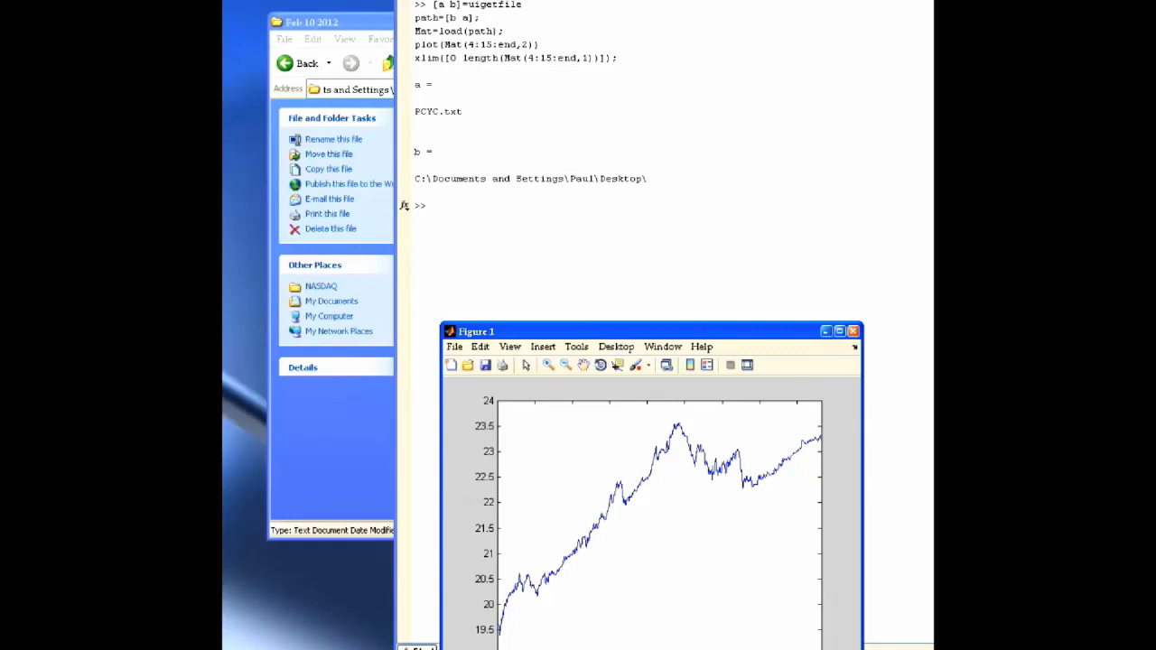
- Switch between the NASDAQ.com PCYC real-time chart and MATLAB Figure 1 to compare curves
key(alt+Tab)
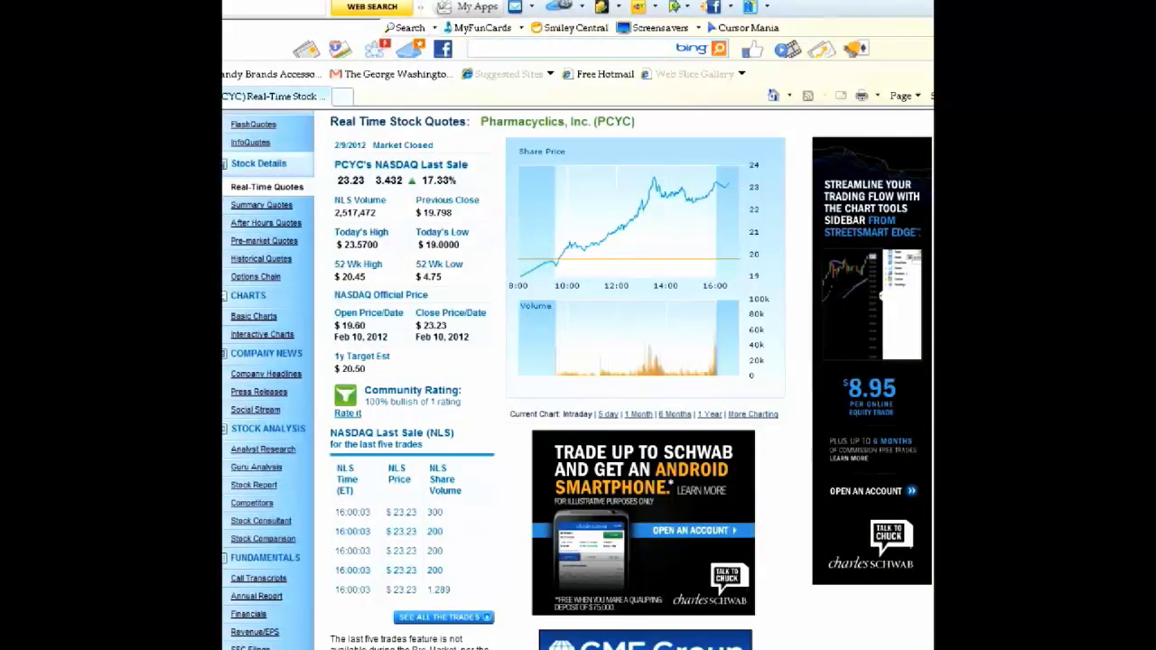
key(alt+Tab)
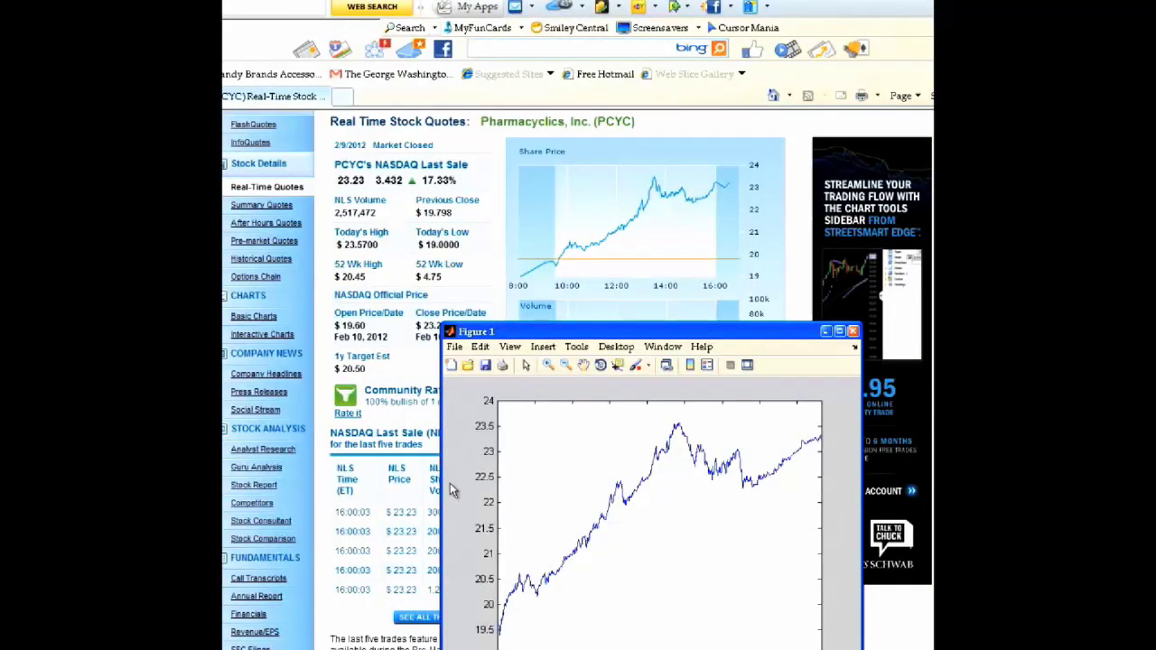